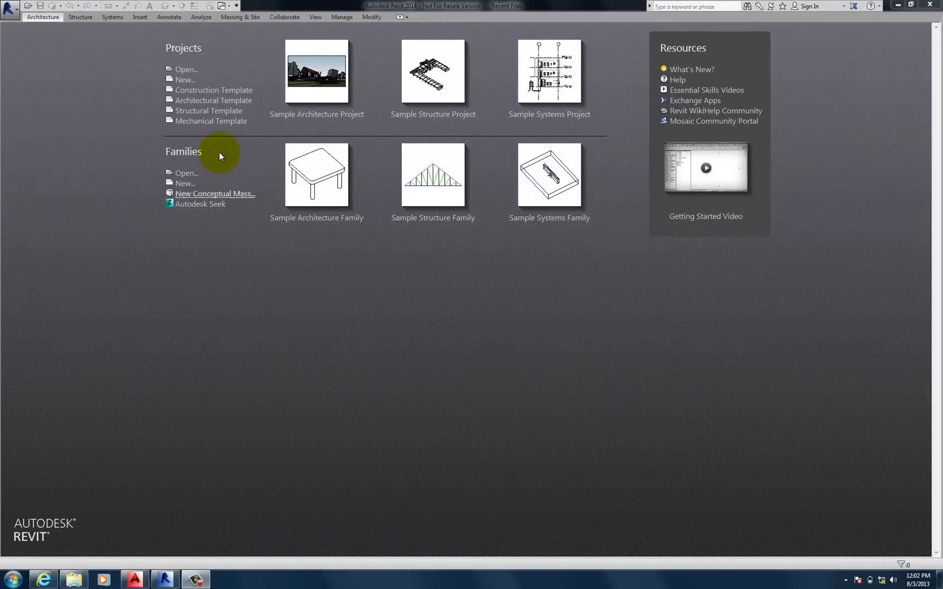
Create a new Revit project from the Architectural Template
left_click(237, 102)
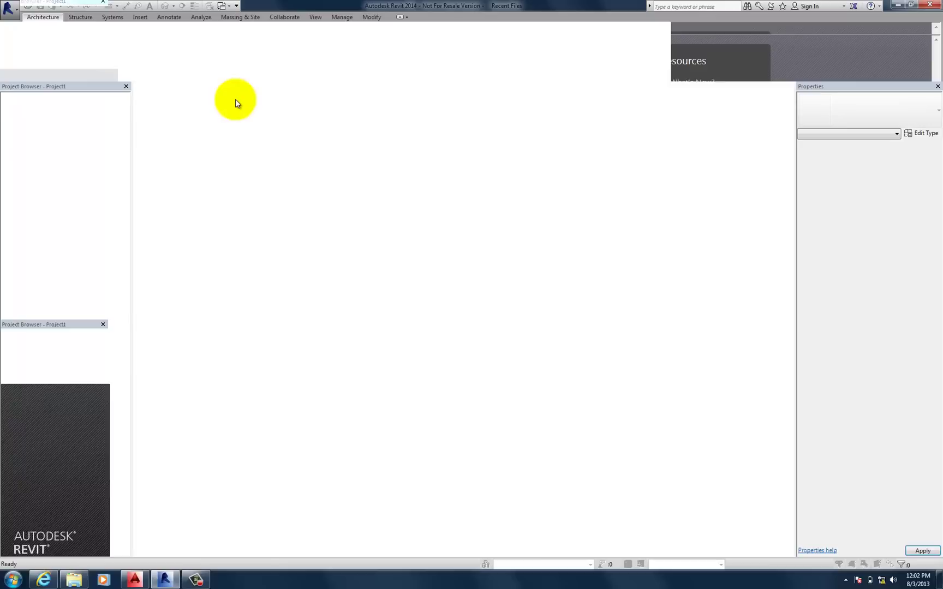
Restore the AutoCAD window showing the eaves and ridge roof detail drawing
left_click(134, 580)
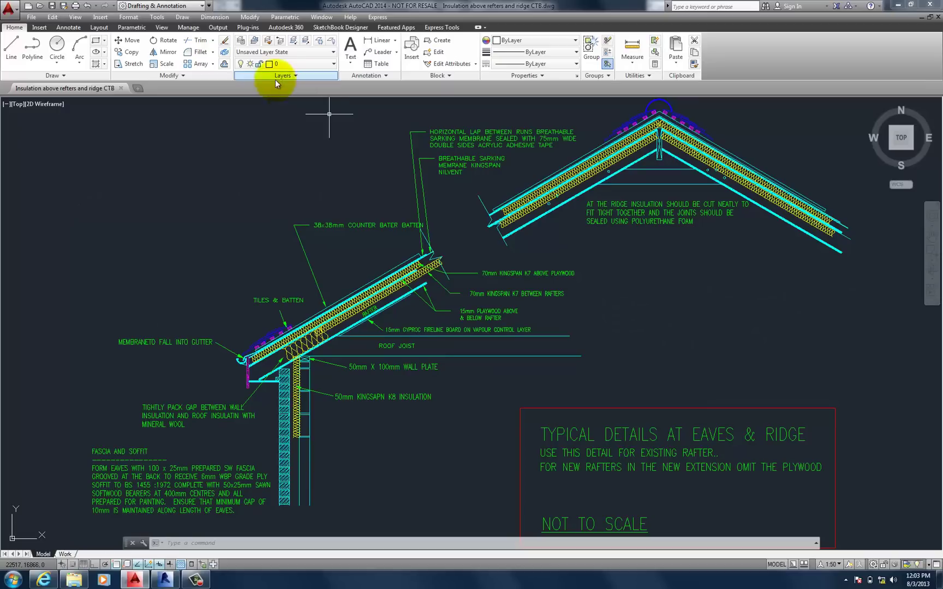
Inspect the roof detail's layers, including TEXT BOXES, in Layer Properties, then close the palette
left_click(240, 42)
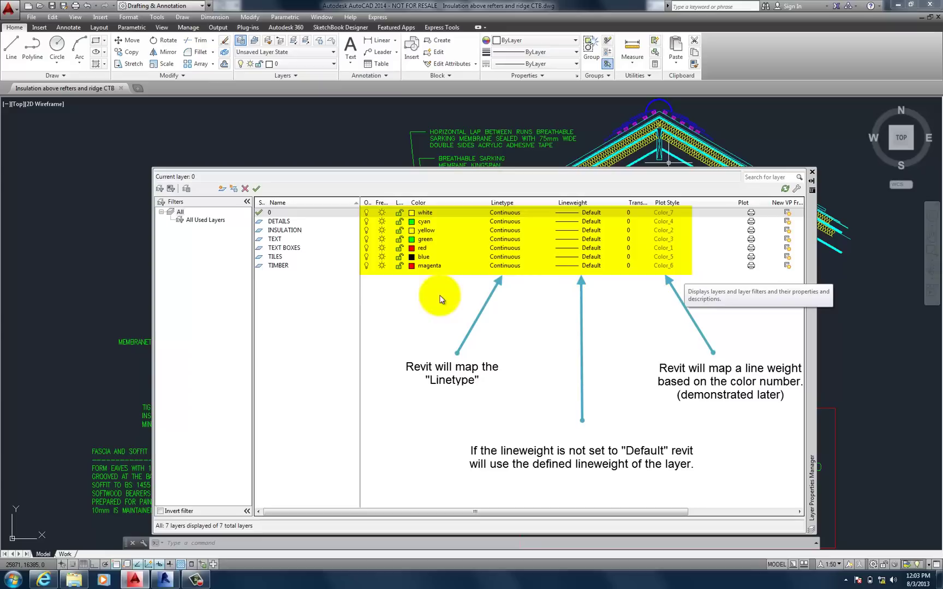
left_click(288, 250)
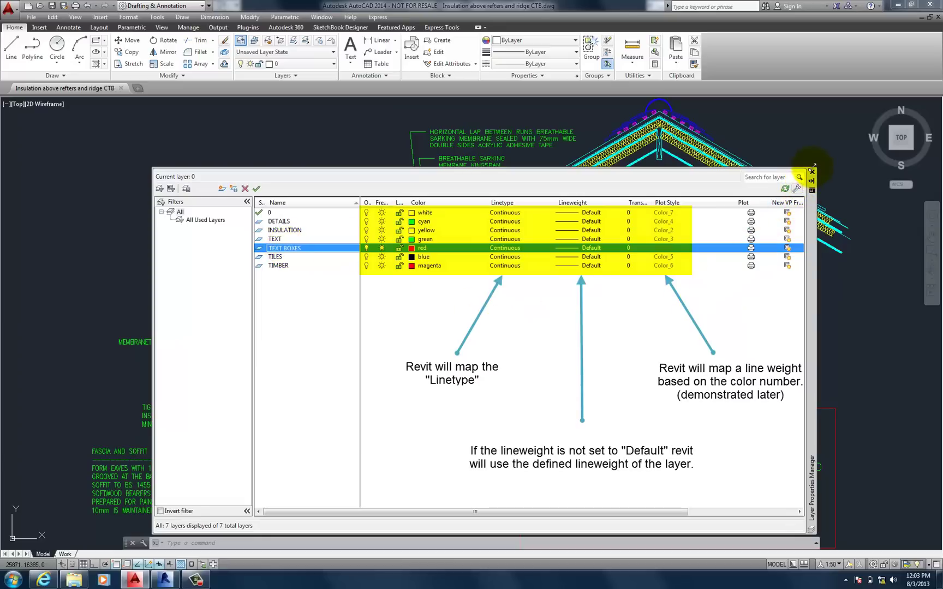
left_click(812, 172)
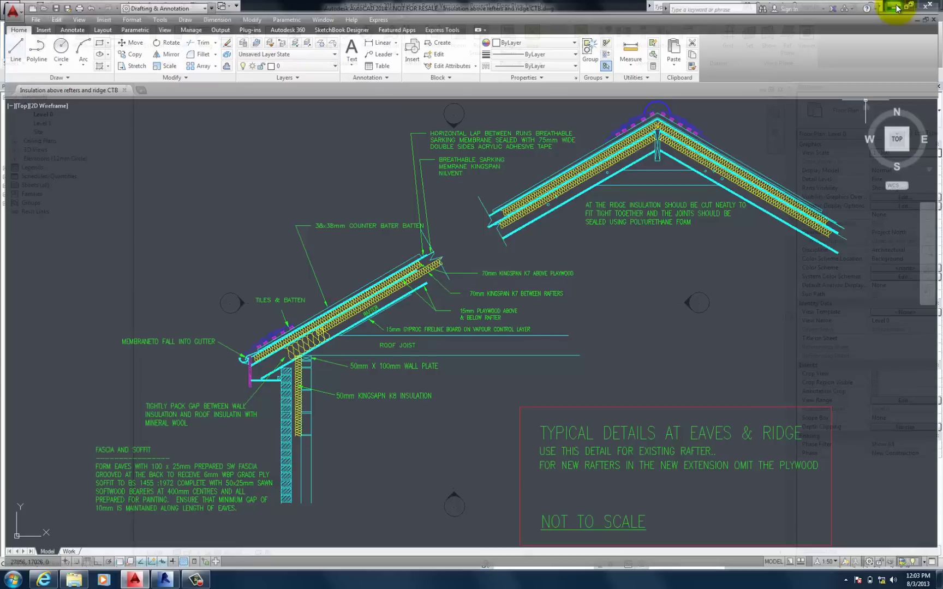
Back in Revit, map DWG colour number 1 to line weight 6 in Import Line Weights
left_click(898, 6)
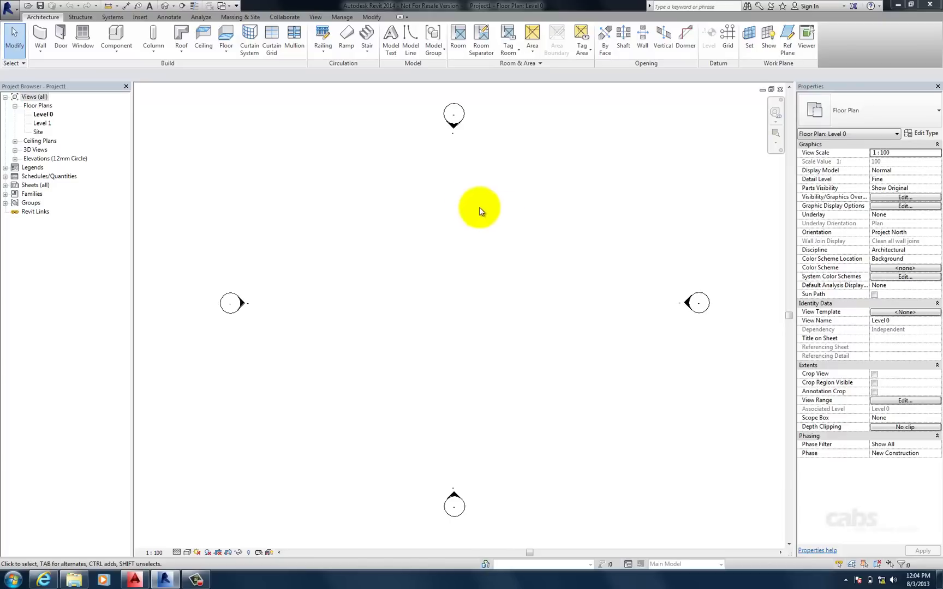
left_click(140, 17)
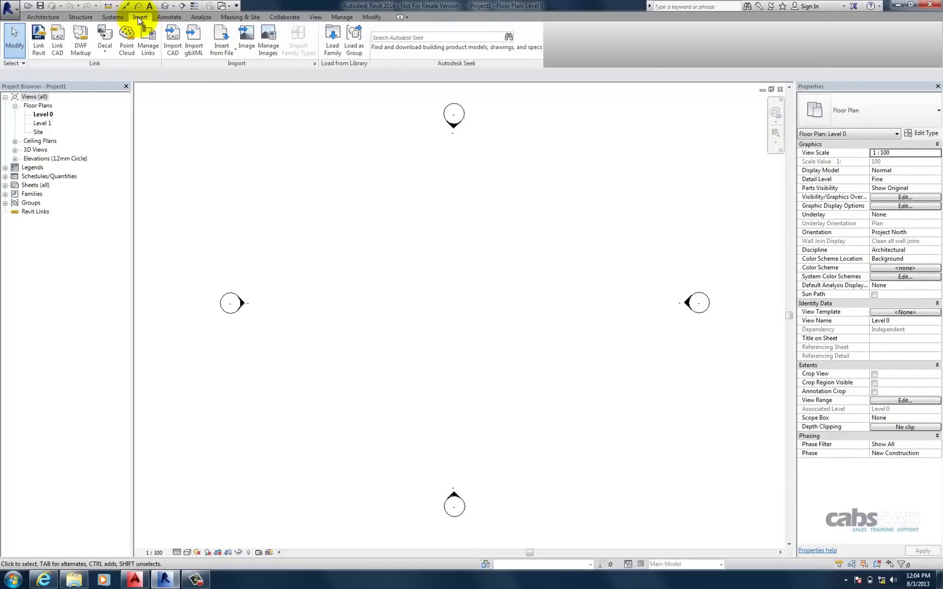
left_click(314, 63)
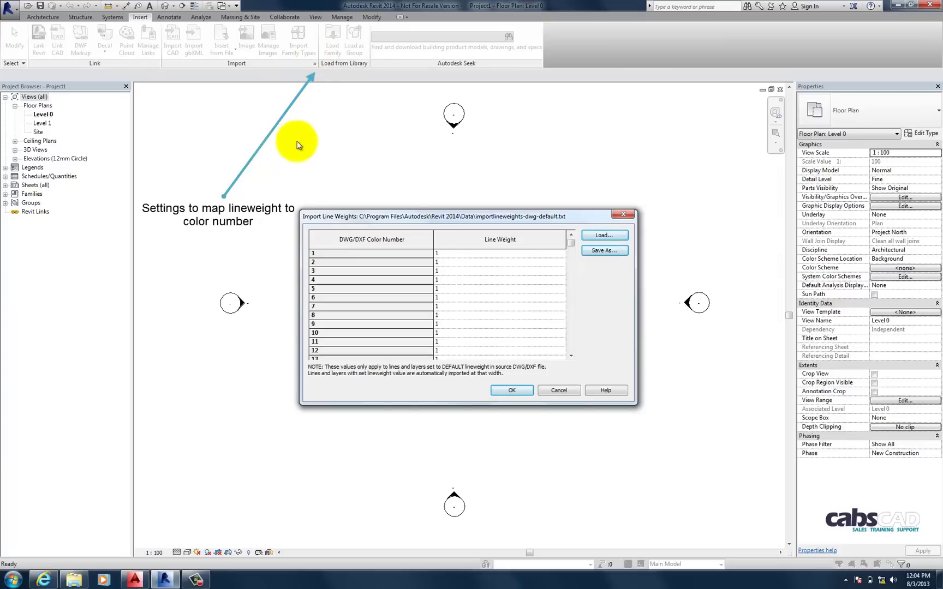
left_click(444, 253)
type("6")
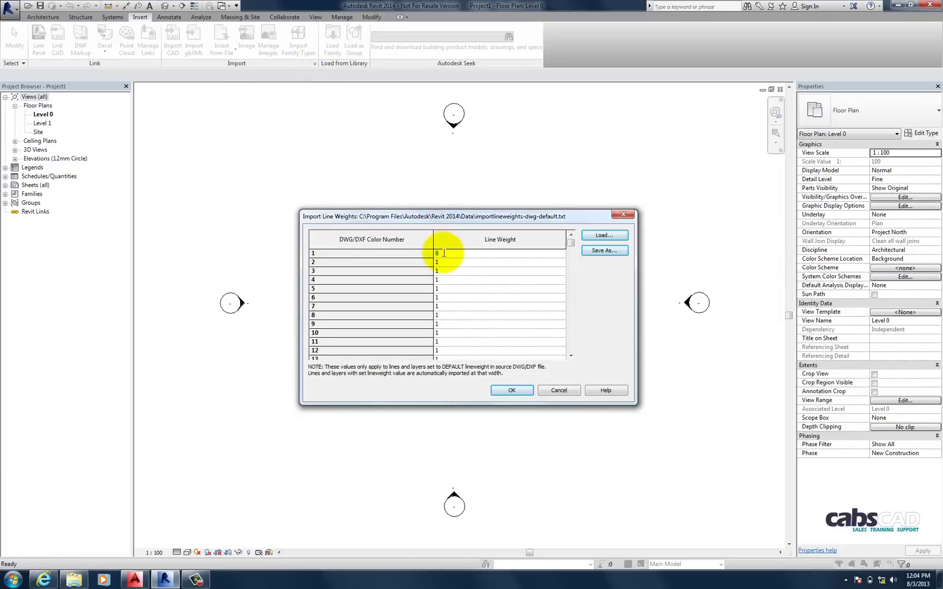
left_click_drag(453, 219, 455, 182)
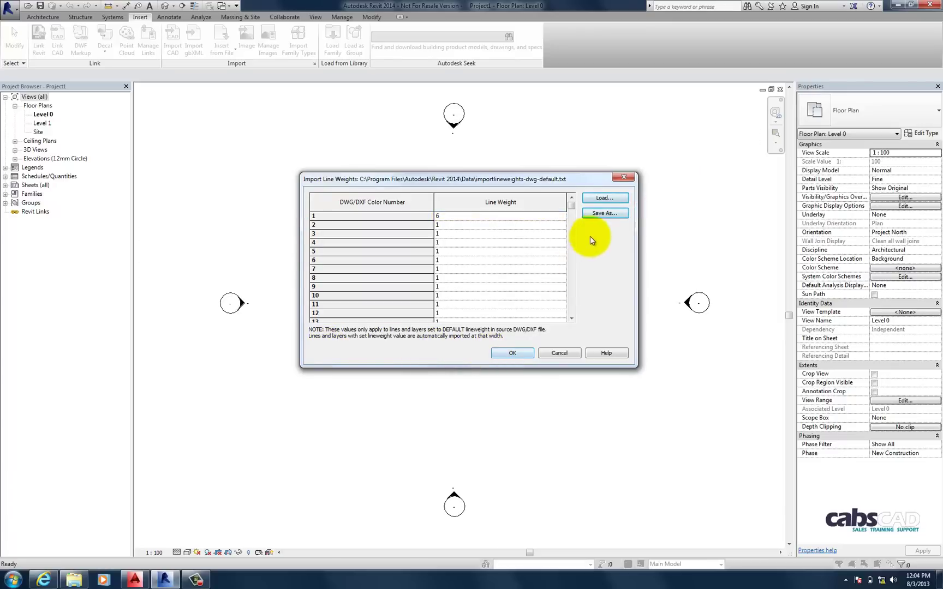
Save the lineweight table to a new file in Documents > TRANSFER TO PASSPORT
left_click(605, 213)
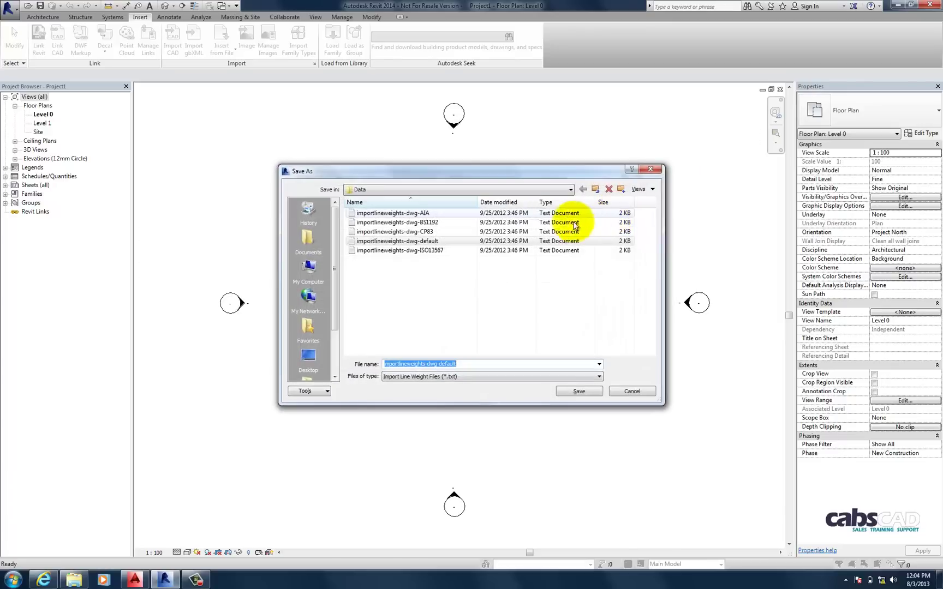
left_click(528, 192)
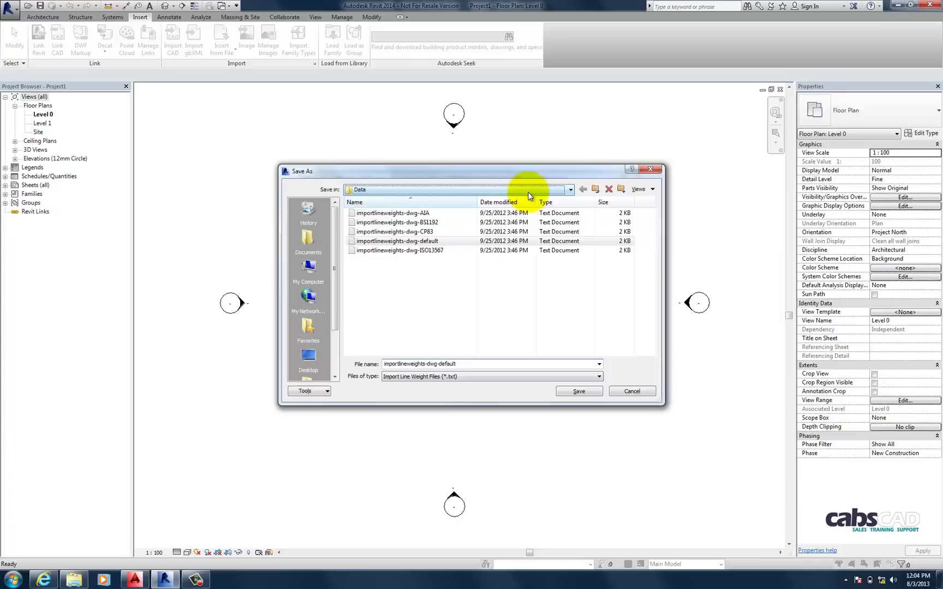
left_click(529, 190)
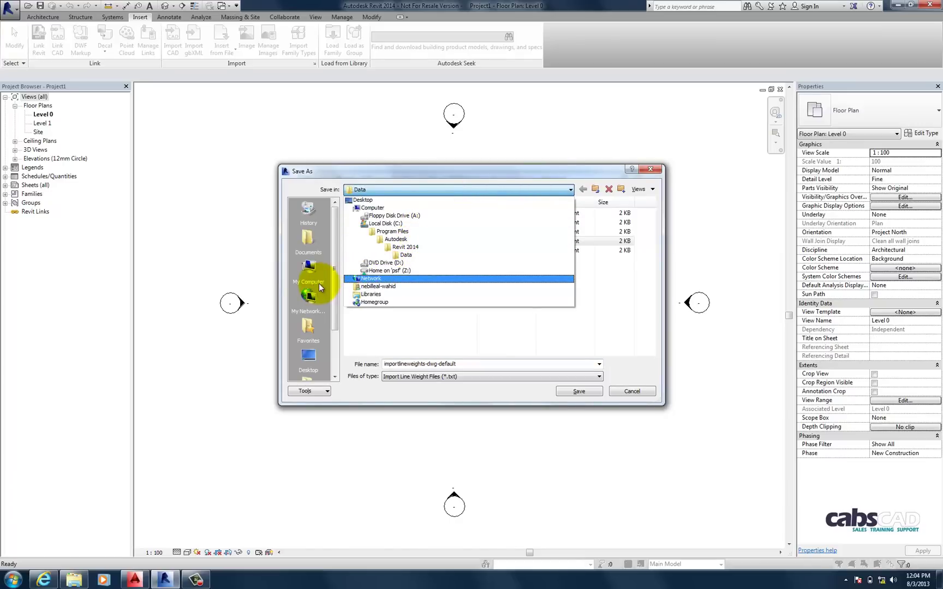
left_click(315, 242)
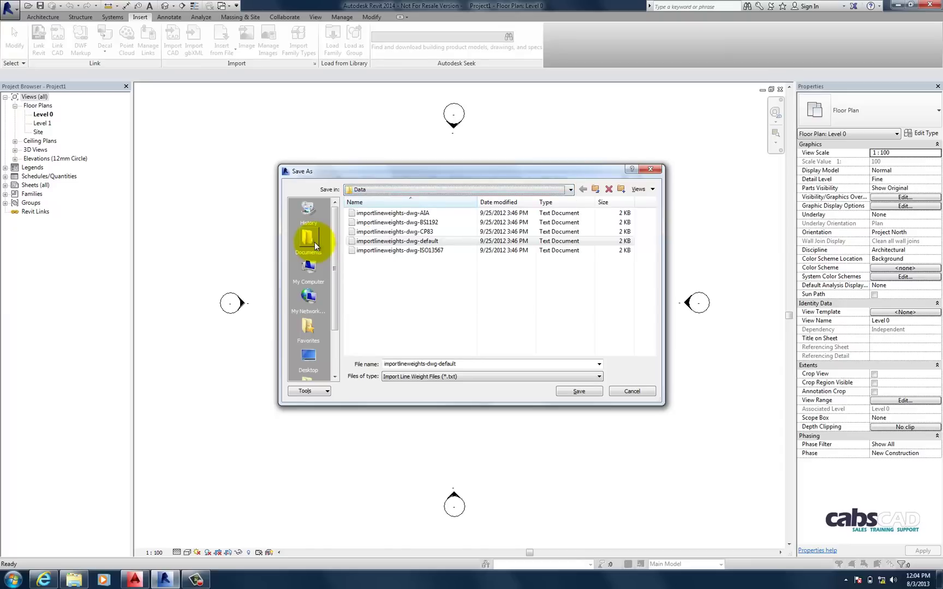
left_click(314, 242)
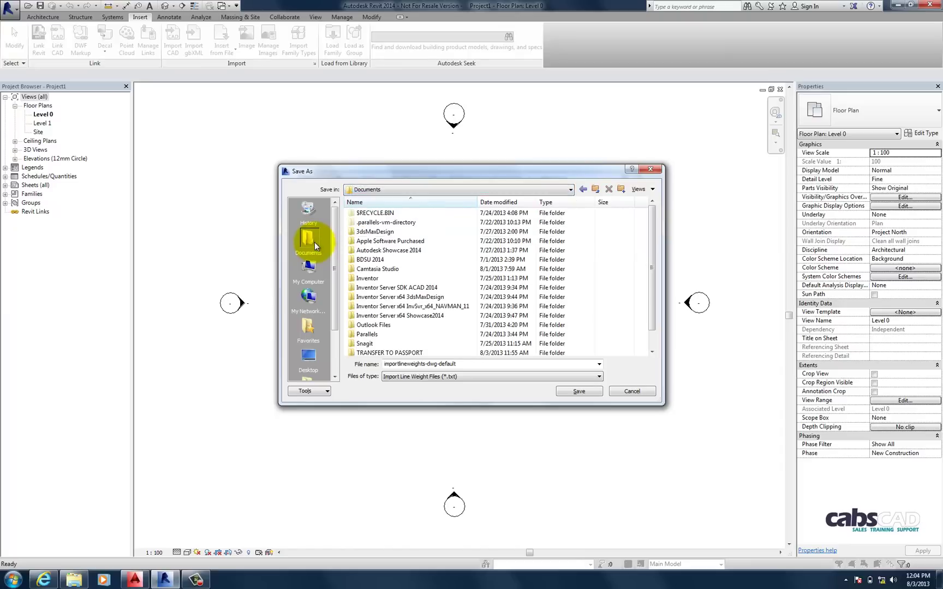
double_click(394, 354)
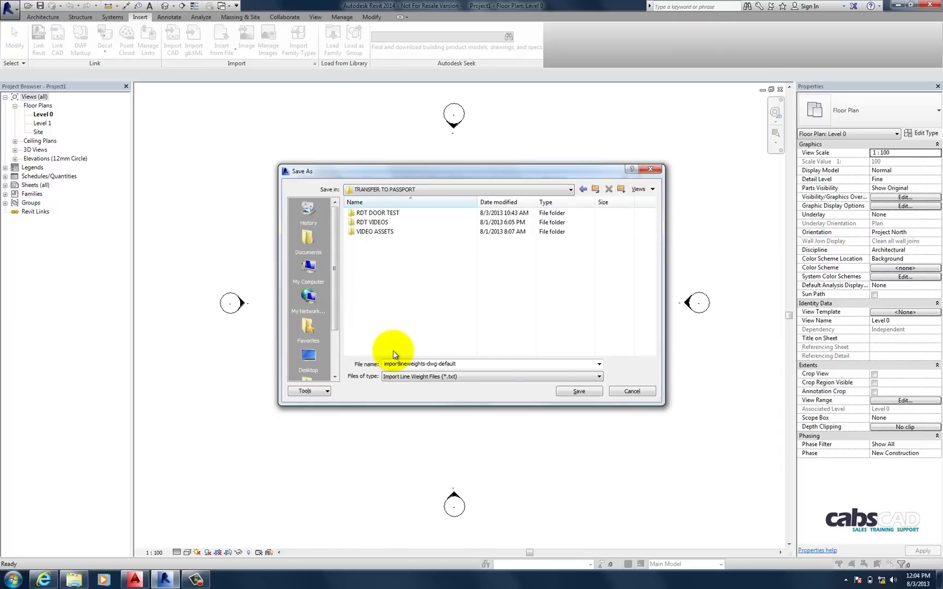
Name the file importlineweights-dwg-default-TEST, save it, and accept the mapping
left_click(469, 364)
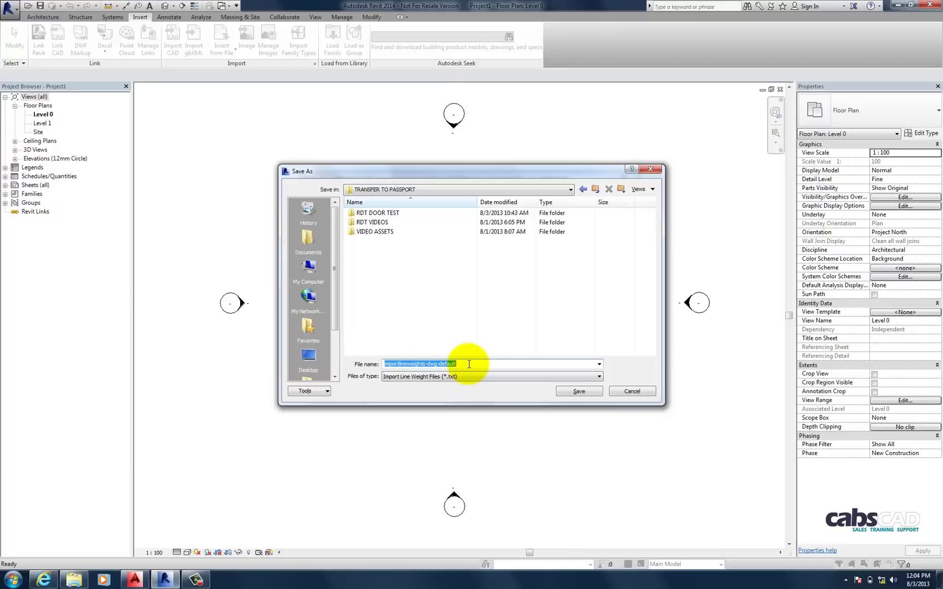
left_click(469, 364)
type("-")
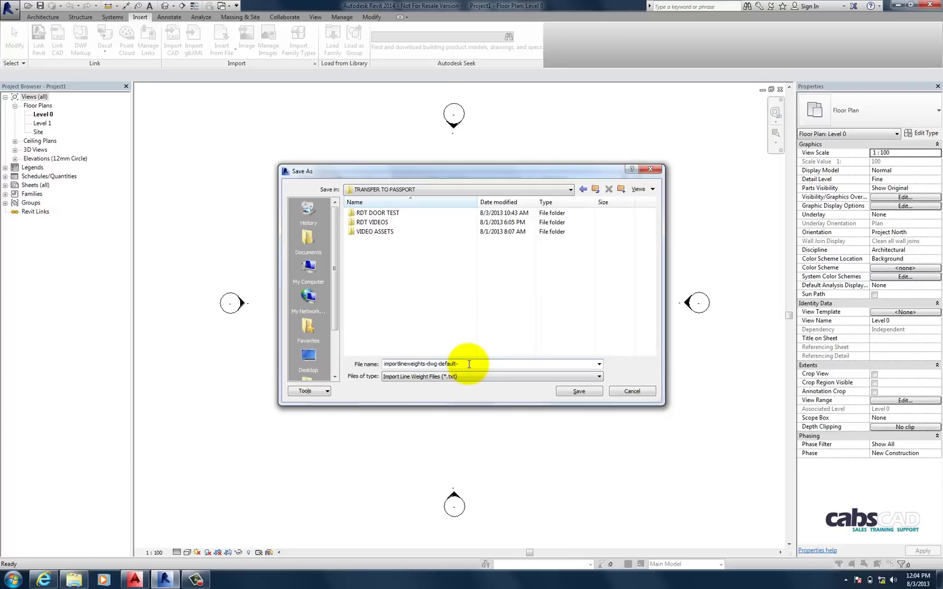
type("TEST")
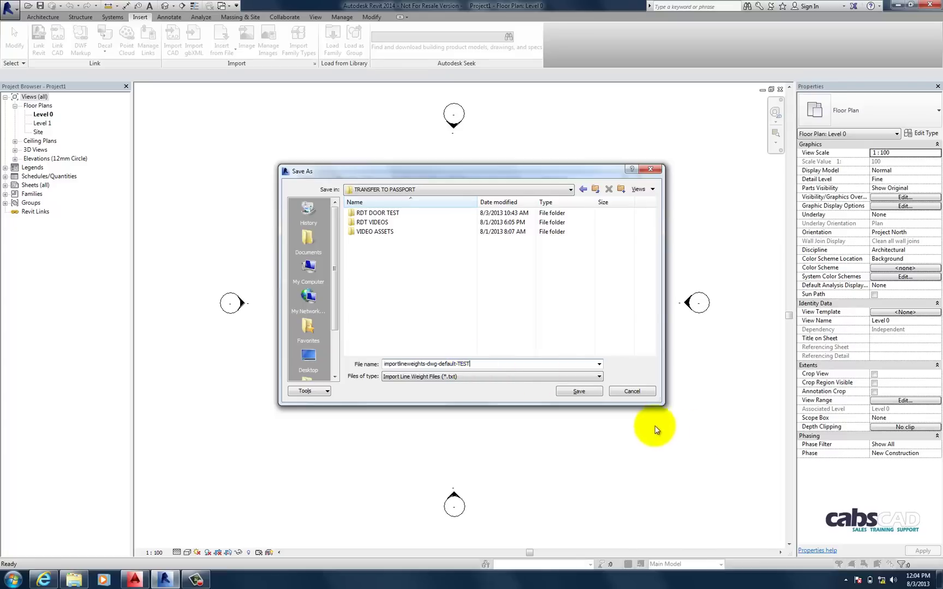
left_click(590, 394)
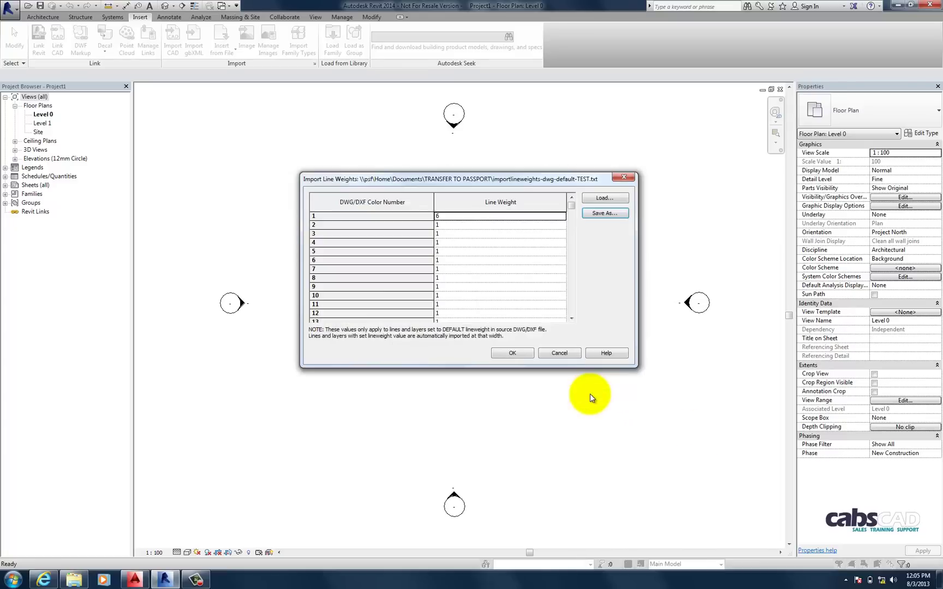
left_click(513, 353)
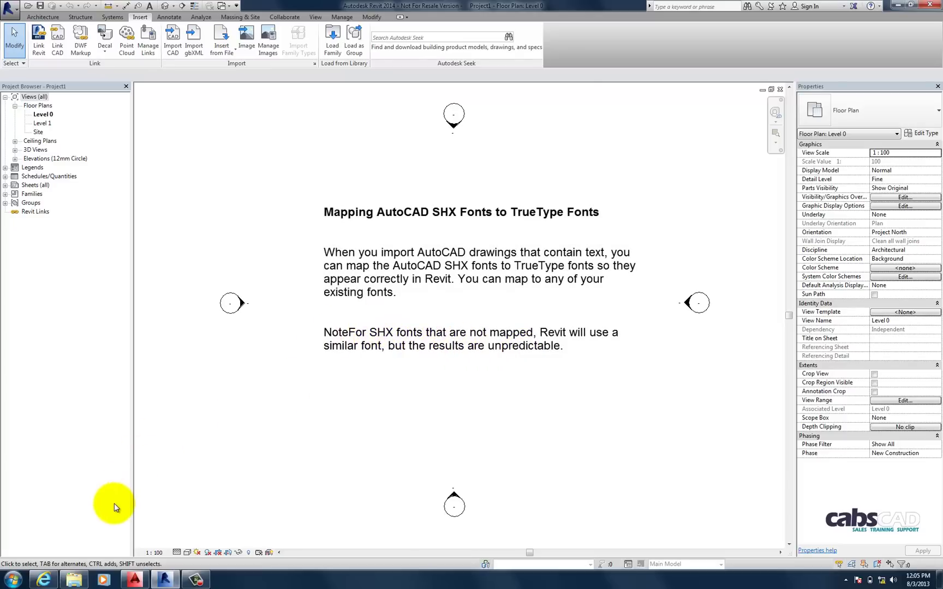
Confirm in AutoCAD that the Fascia and Soffit note uses the romans font, then minimise AutoCAD
left_click(136, 580)
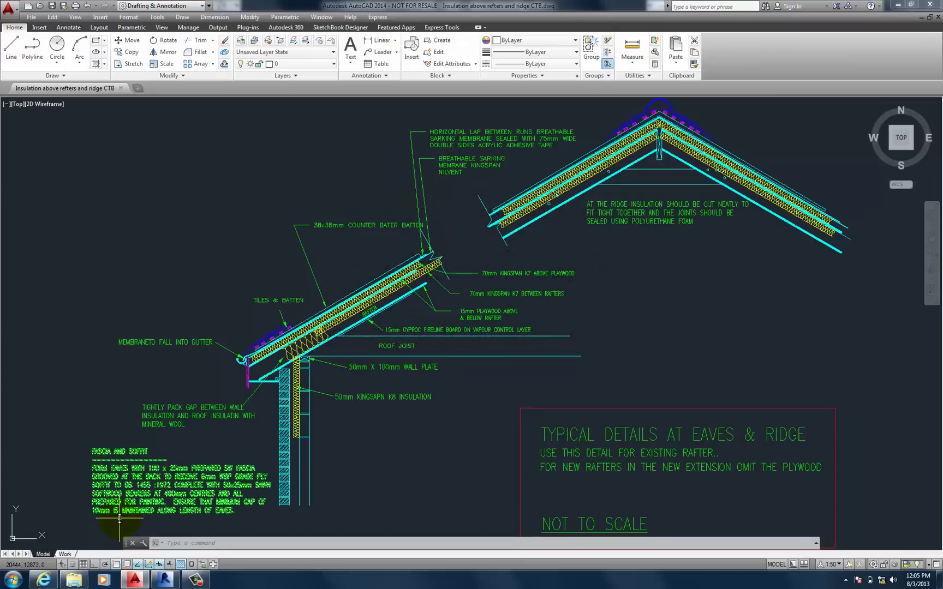
double_click(167, 486)
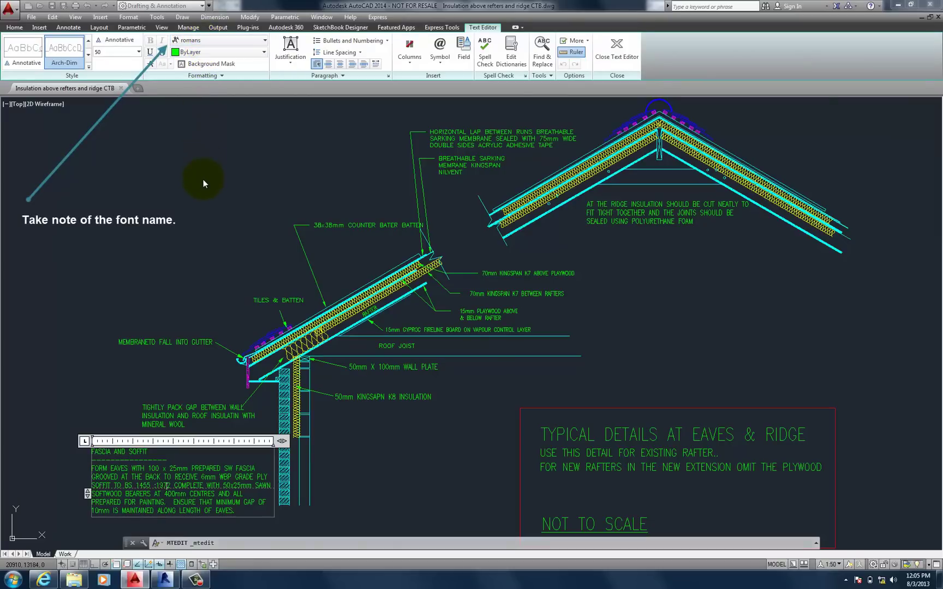
left_click(620, 50)
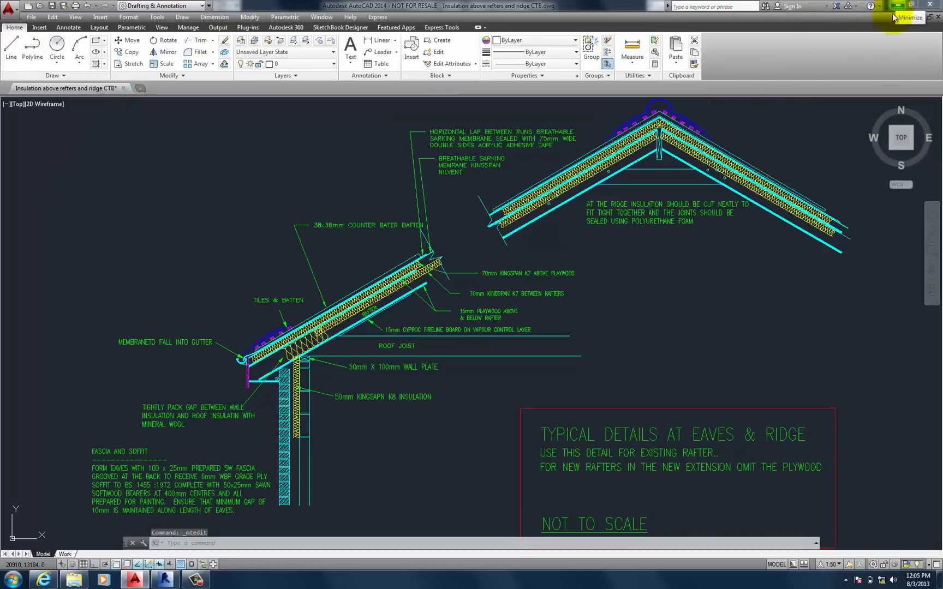
left_click(898, 7)
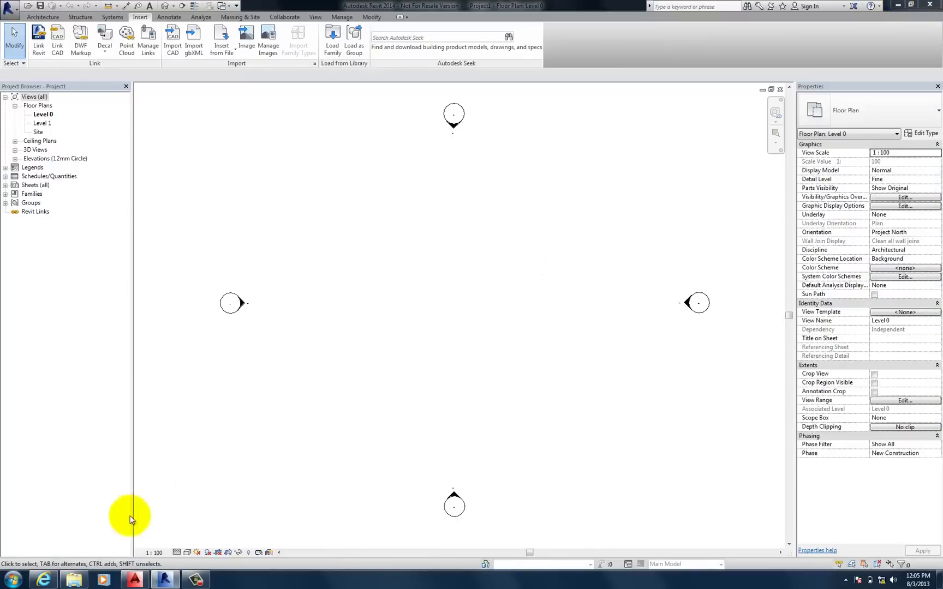
Locate shxfontmap in the AppData\Roaming\Autodesk\Revit\Autodesk Revit 2014 folder
left_click(73, 580)
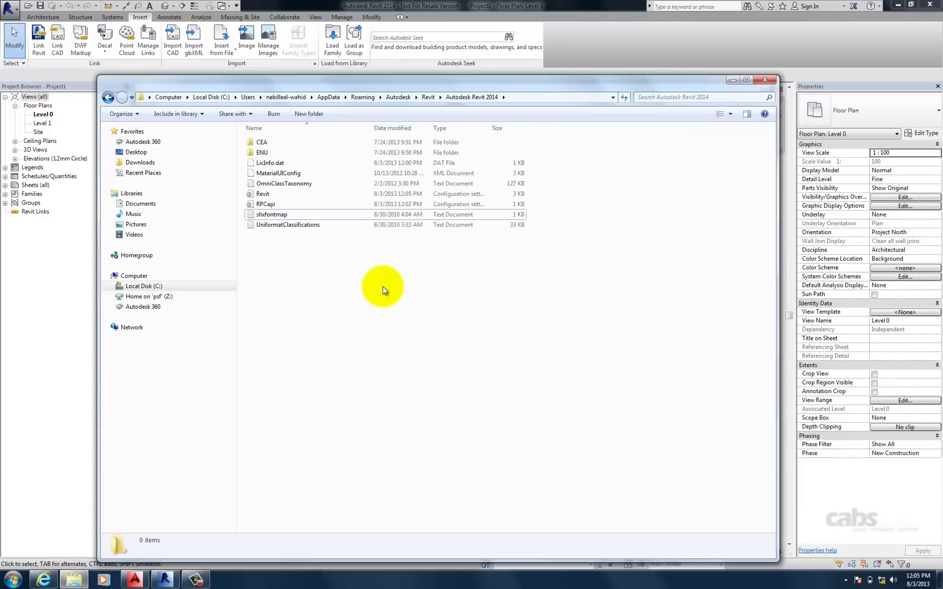
left_click(514, 98)
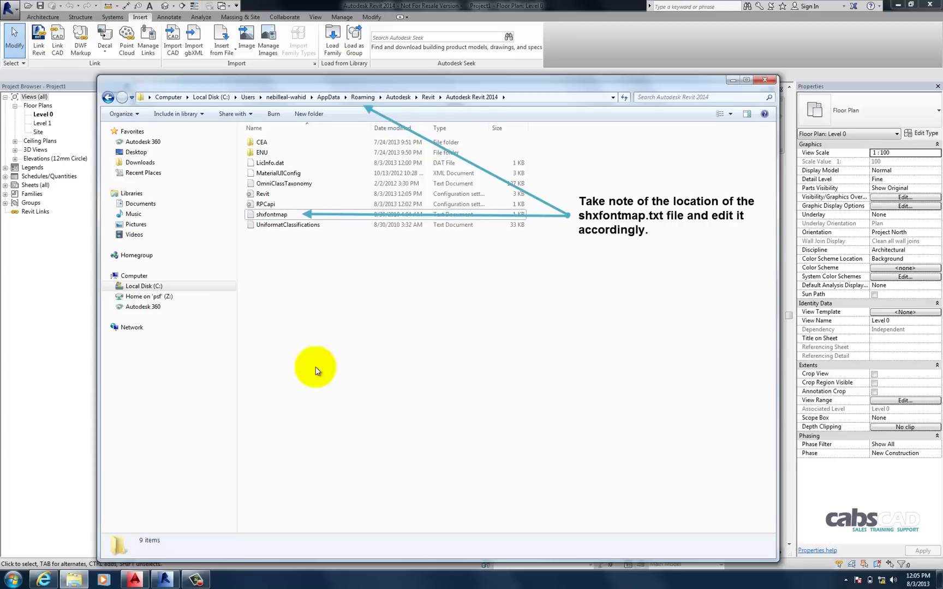
left_click(278, 216)
left_click(277, 216)
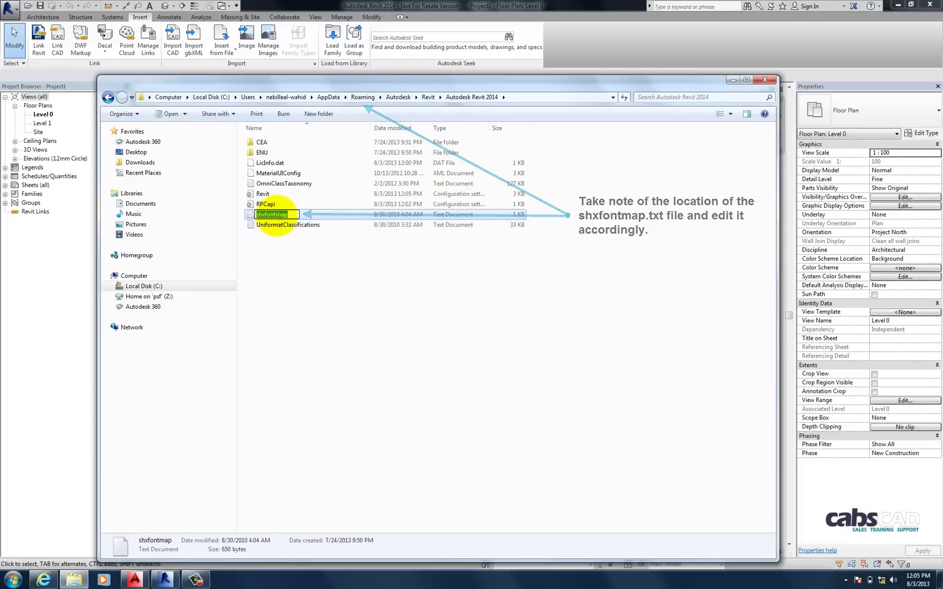
Add a 'Romans.shx Arial Narrow' line after Tovana02.shx in shxfontmap and save the file
double_click(252, 214)
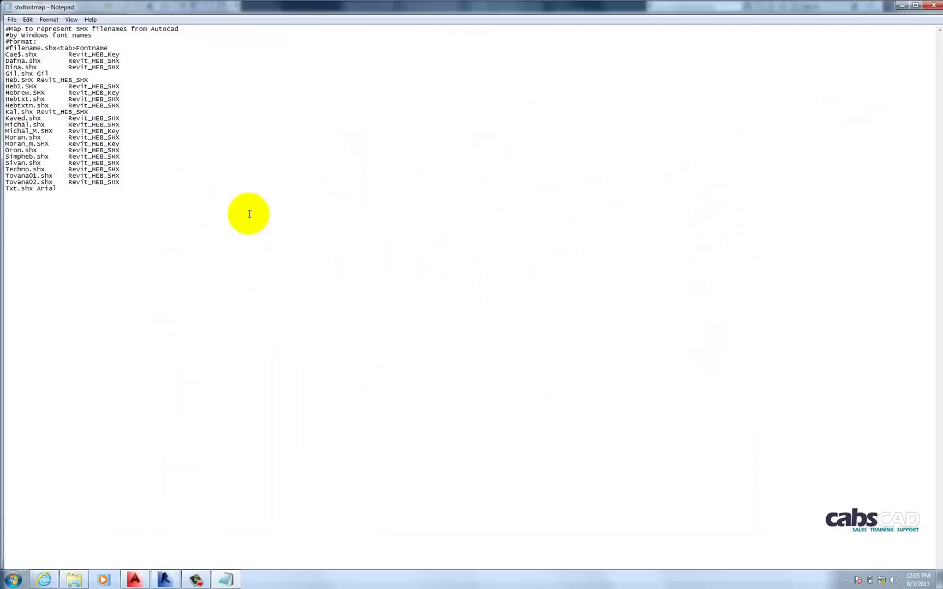
left_click(133, 182)
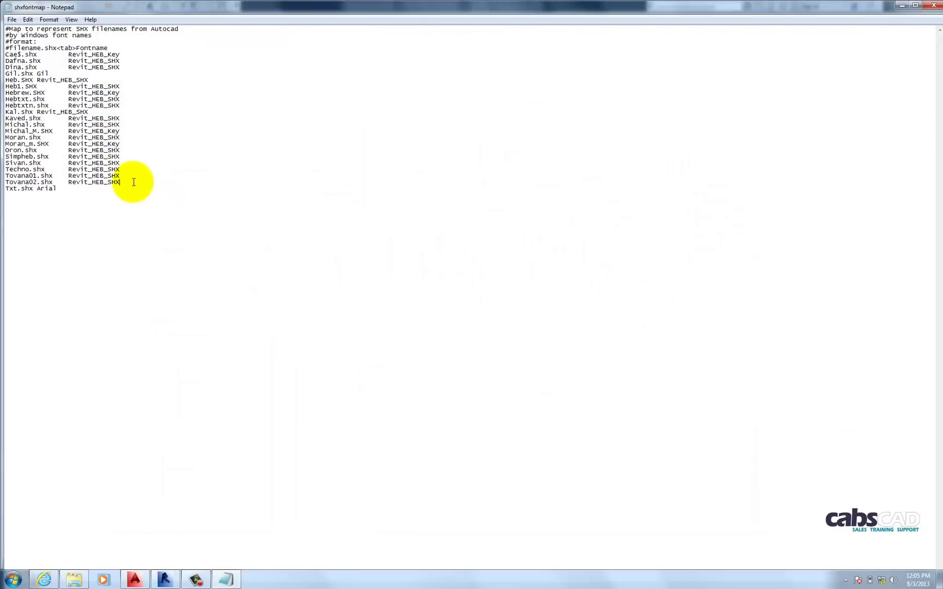
key("Return")
type("Romans.sh")
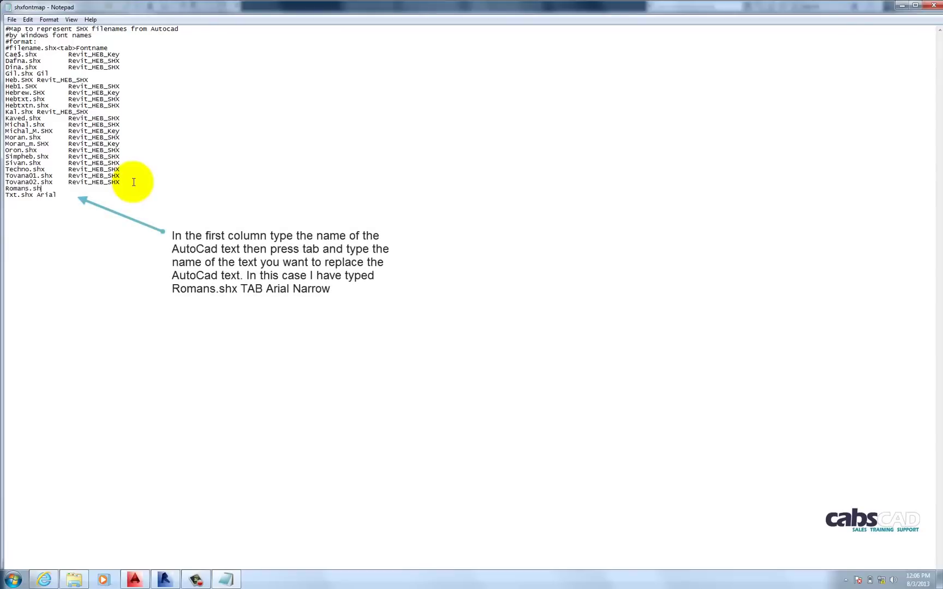
type("x")
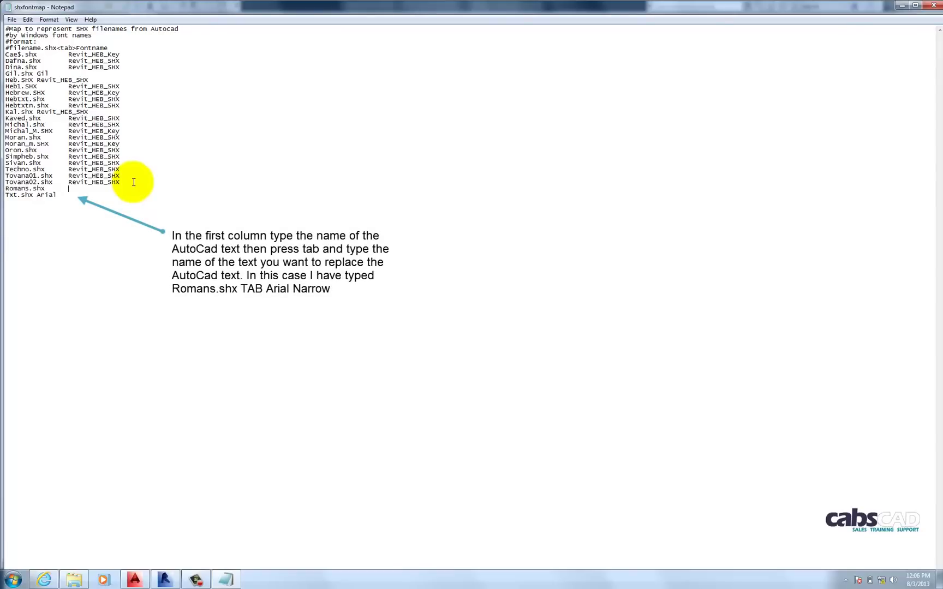
type("Ar")
type("ial Na")
type("ial Narrow")
left_click(12, 19)
left_click(27, 53)
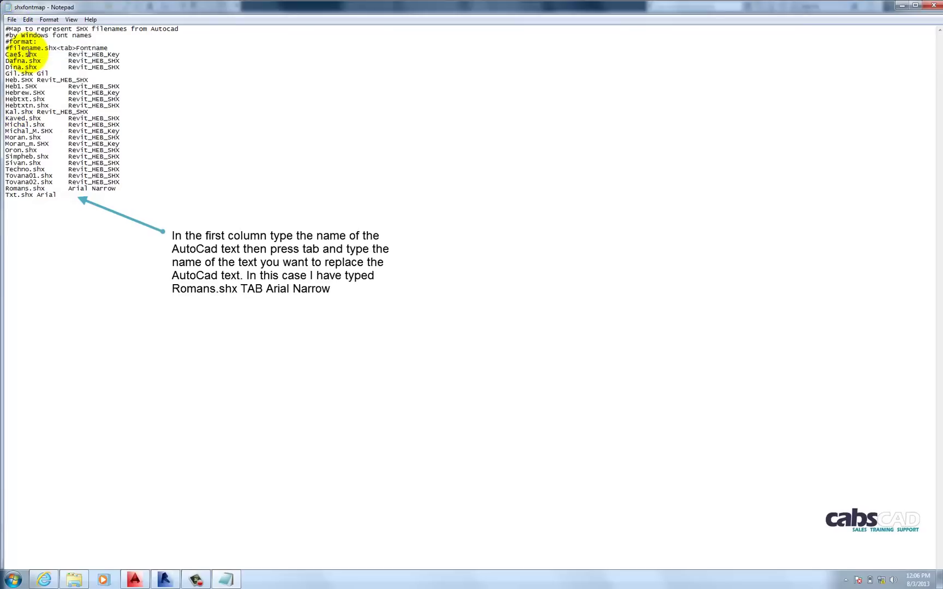
Close Notepad and Explorer, then create the drafting view 'Roof Detail' at 1 : 20
left_click(902, 6)
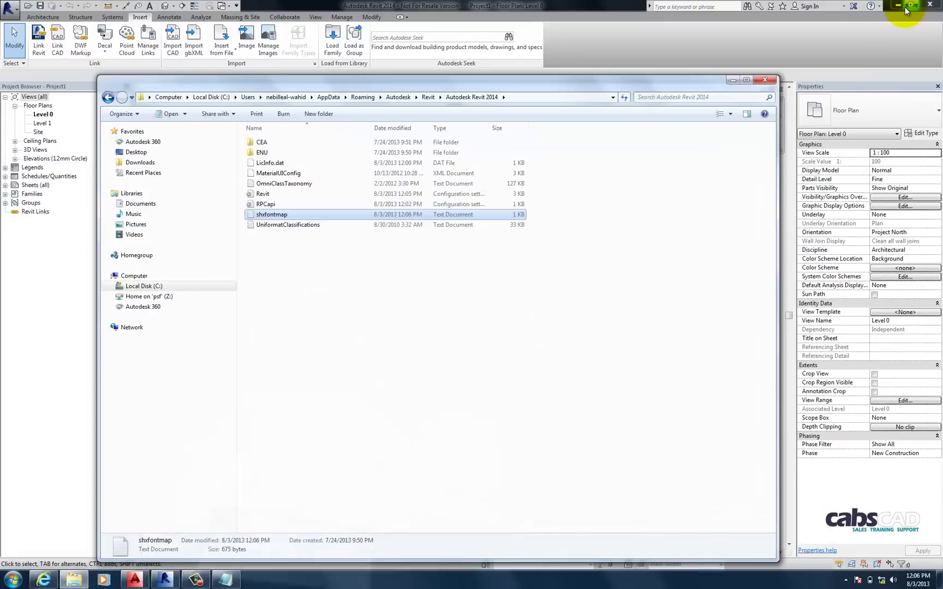
left_click(737, 80)
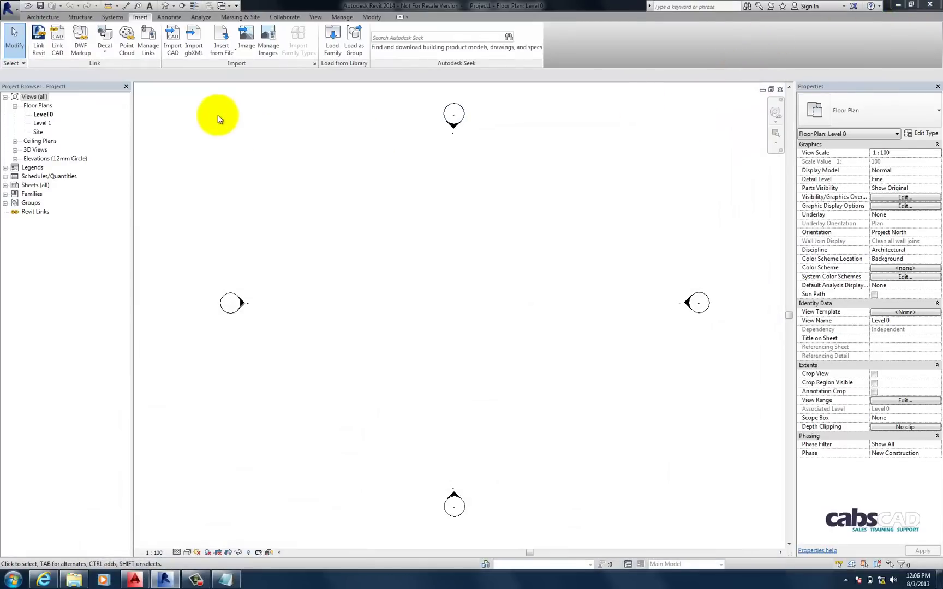
left_click(315, 17)
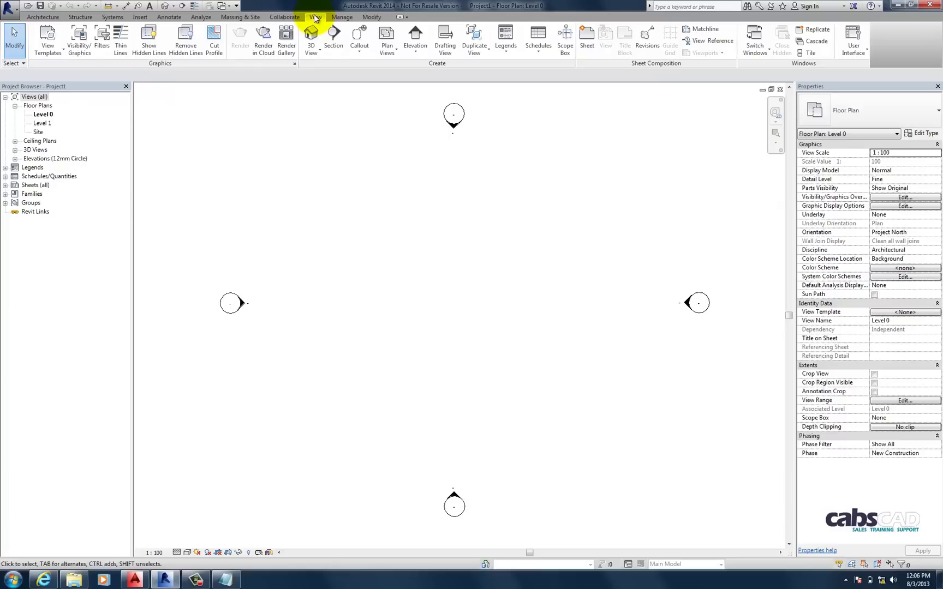
left_click(451, 43)
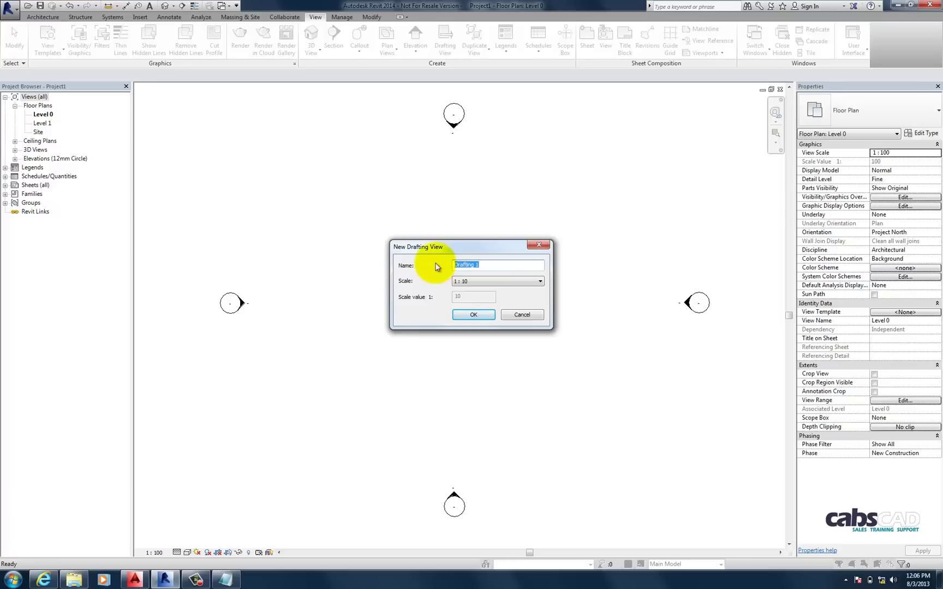
type("roof Detail")
key("Tab")
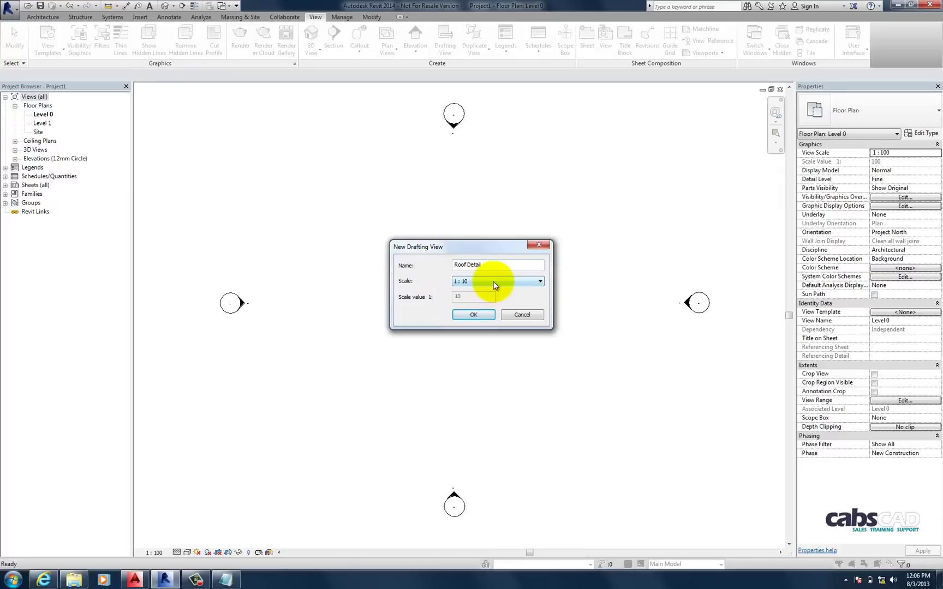
left_click(493, 285)
left_click(489, 323)
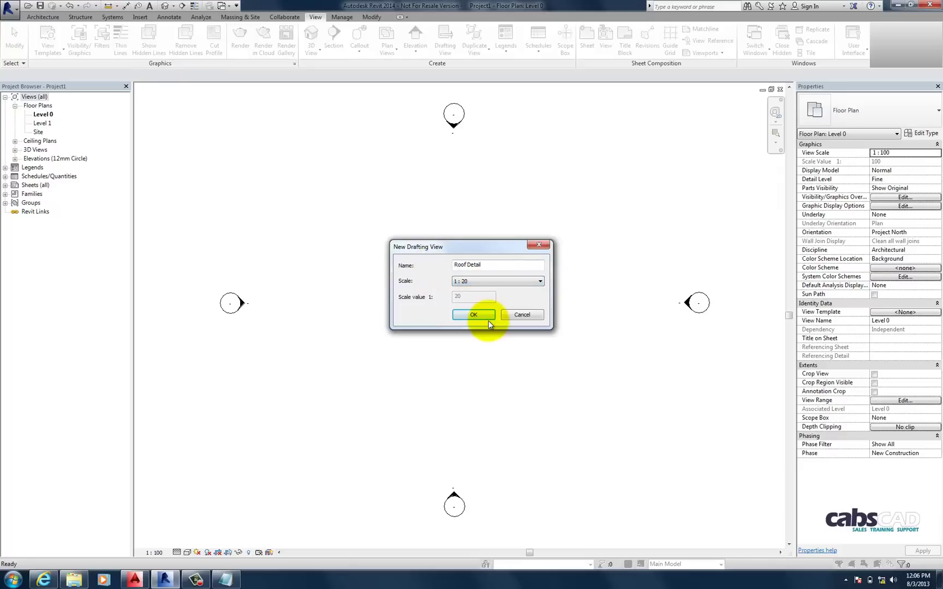
left_click(485, 315)
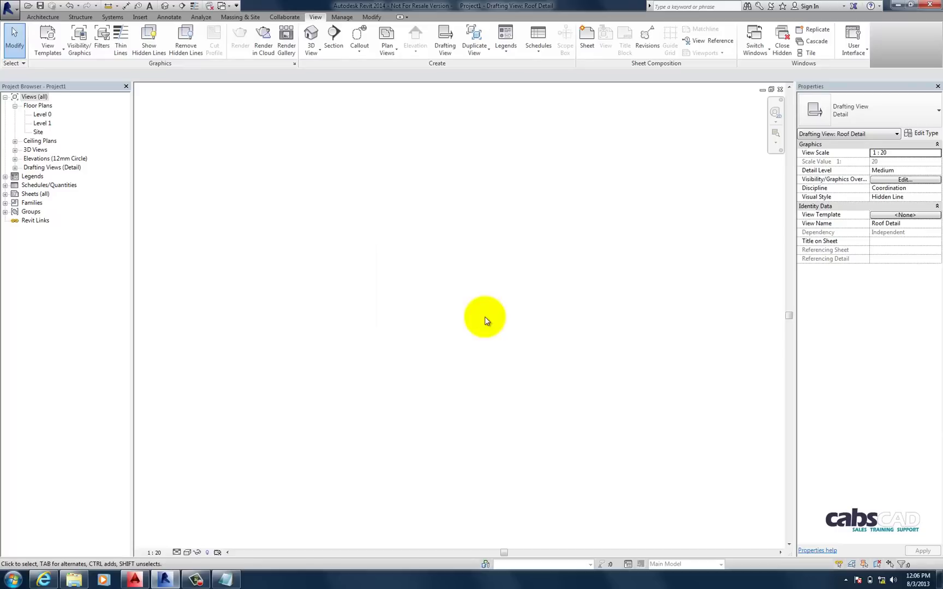
Expand Drafting Views (Detail) in the Project Browser and select Roof Detail
left_click(53, 167)
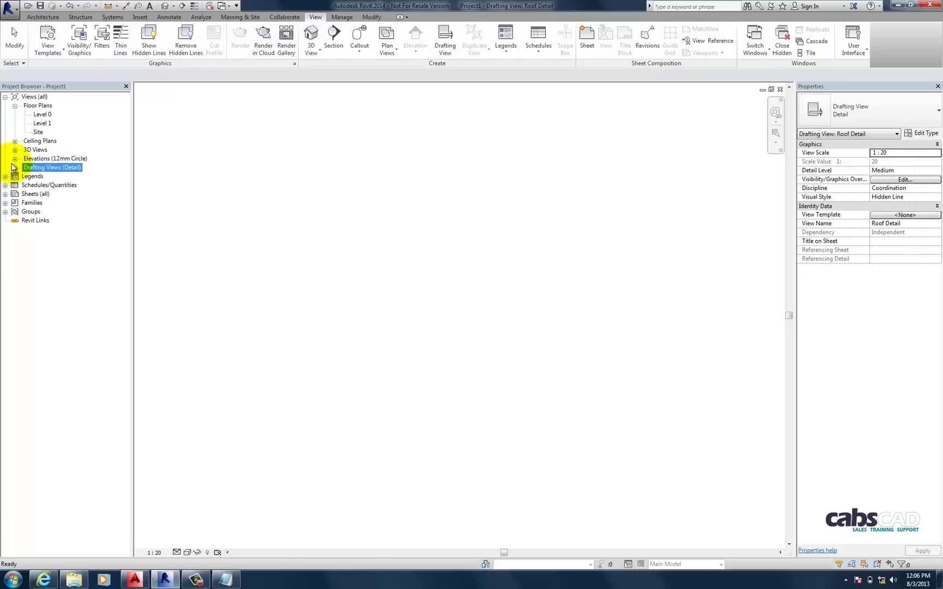
left_click(16, 168)
left_click(40, 176)
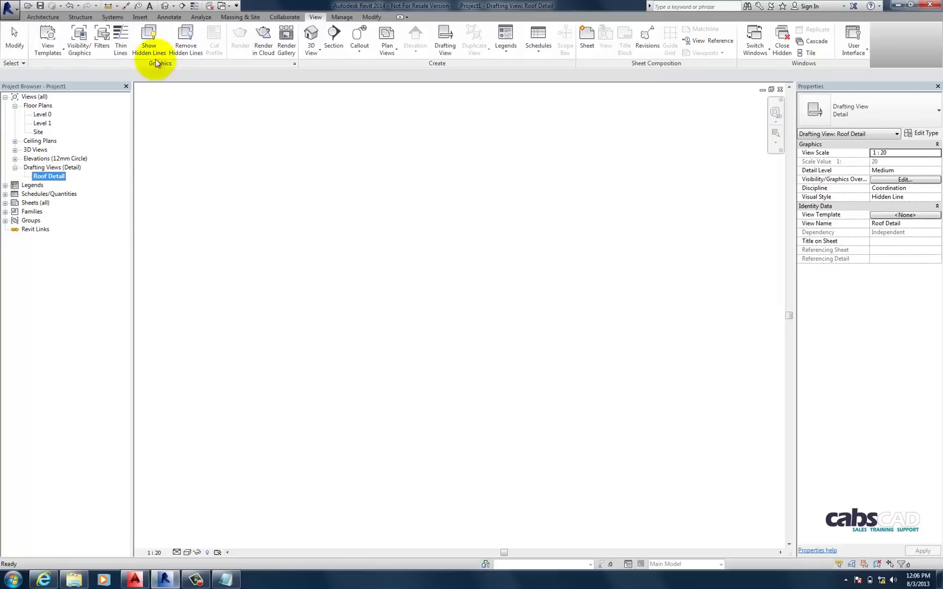
left_click(141, 17)
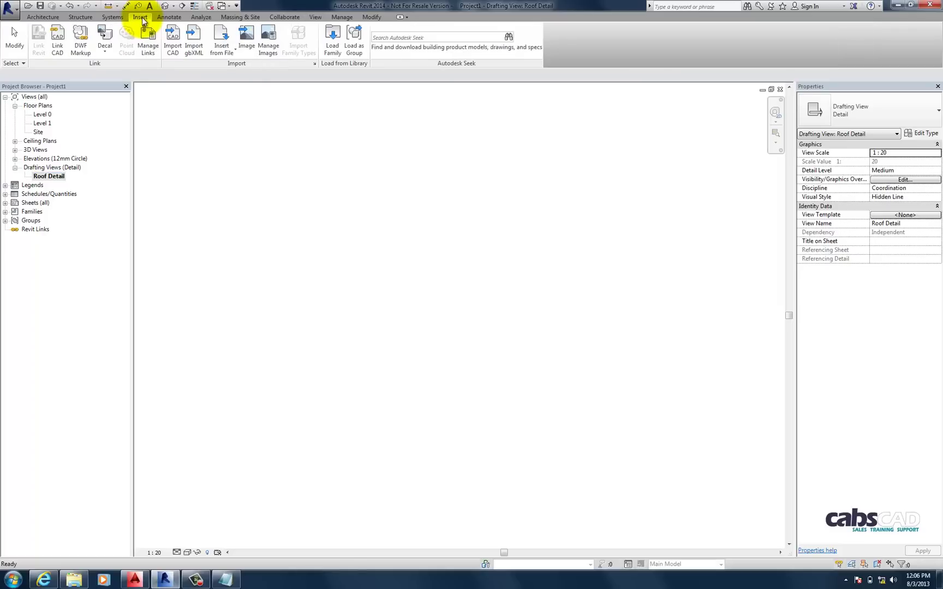
Link 'Insulation above refters and ridge CTB' into Roof Detail with Black and White colours and Correct lines off axis unchecked
left_click(58, 40)
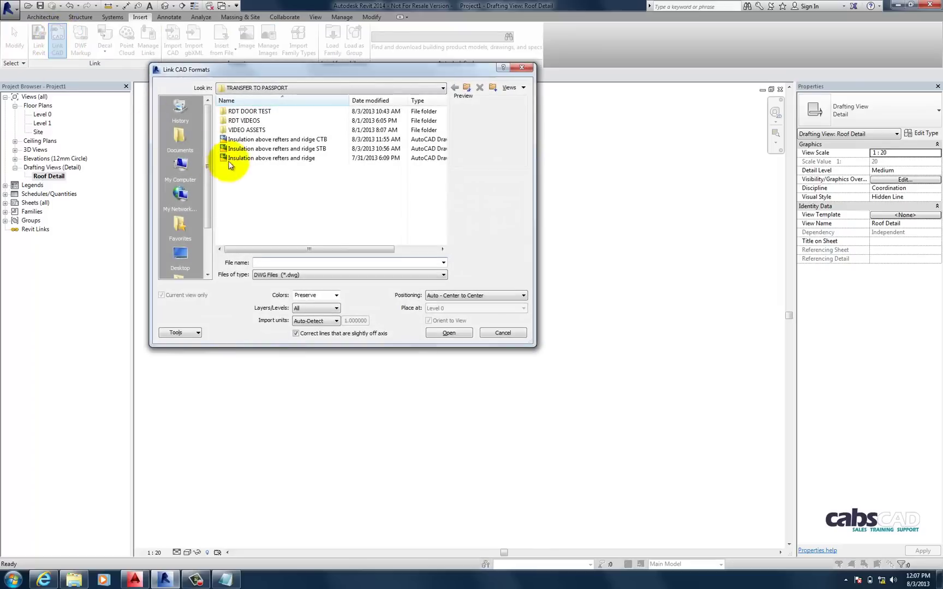
left_click(278, 140)
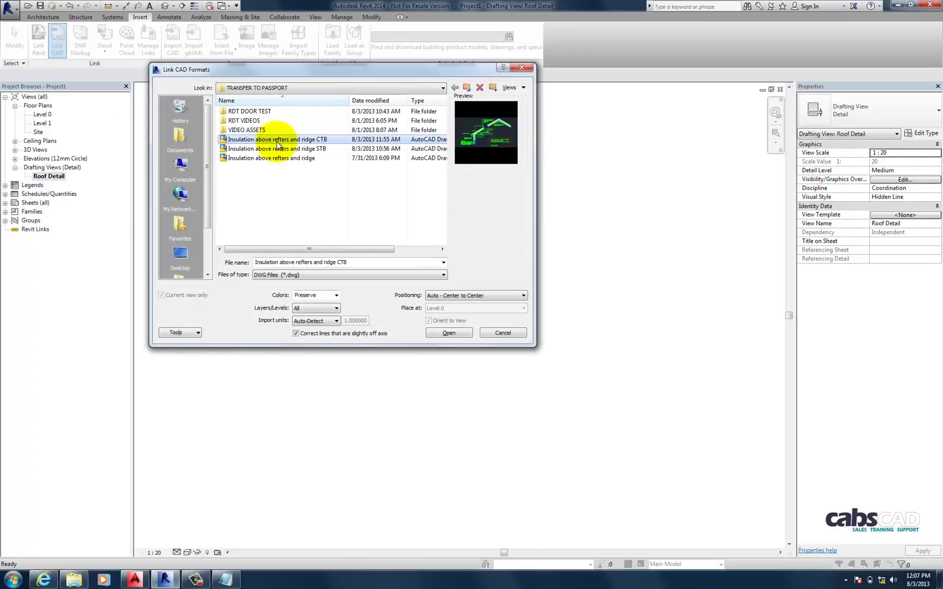
left_click(338, 296)
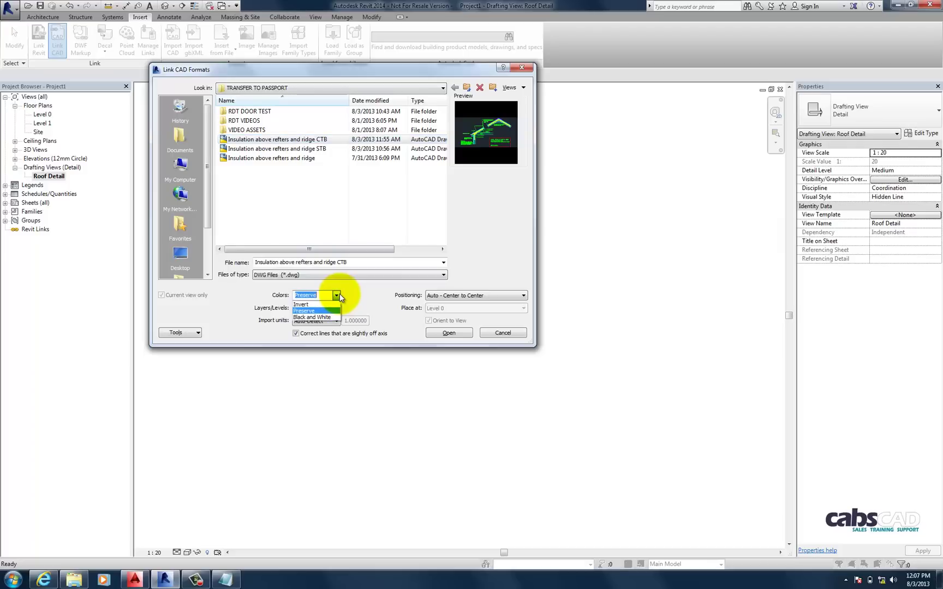
left_click(319, 317)
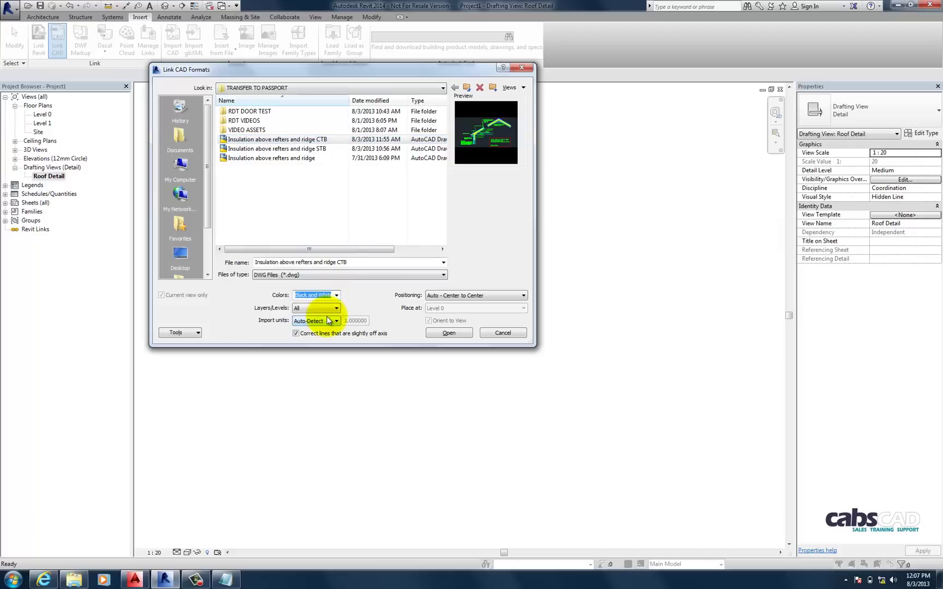
left_click(338, 334)
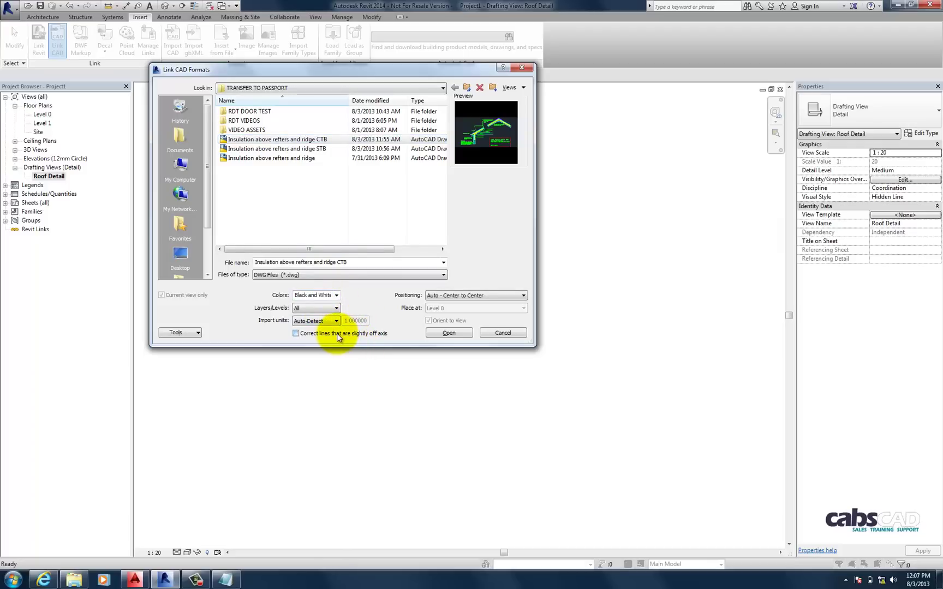
left_click(445, 333)
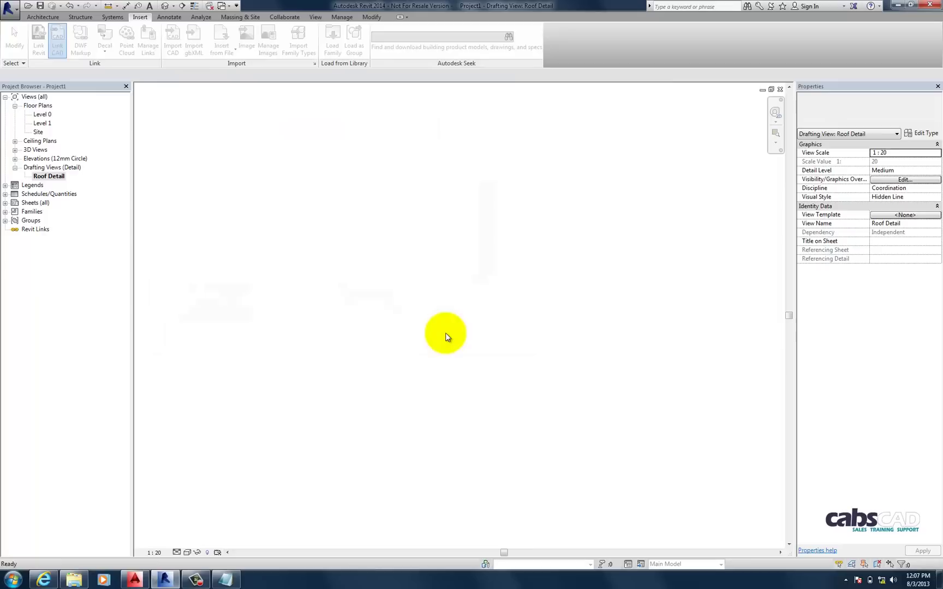